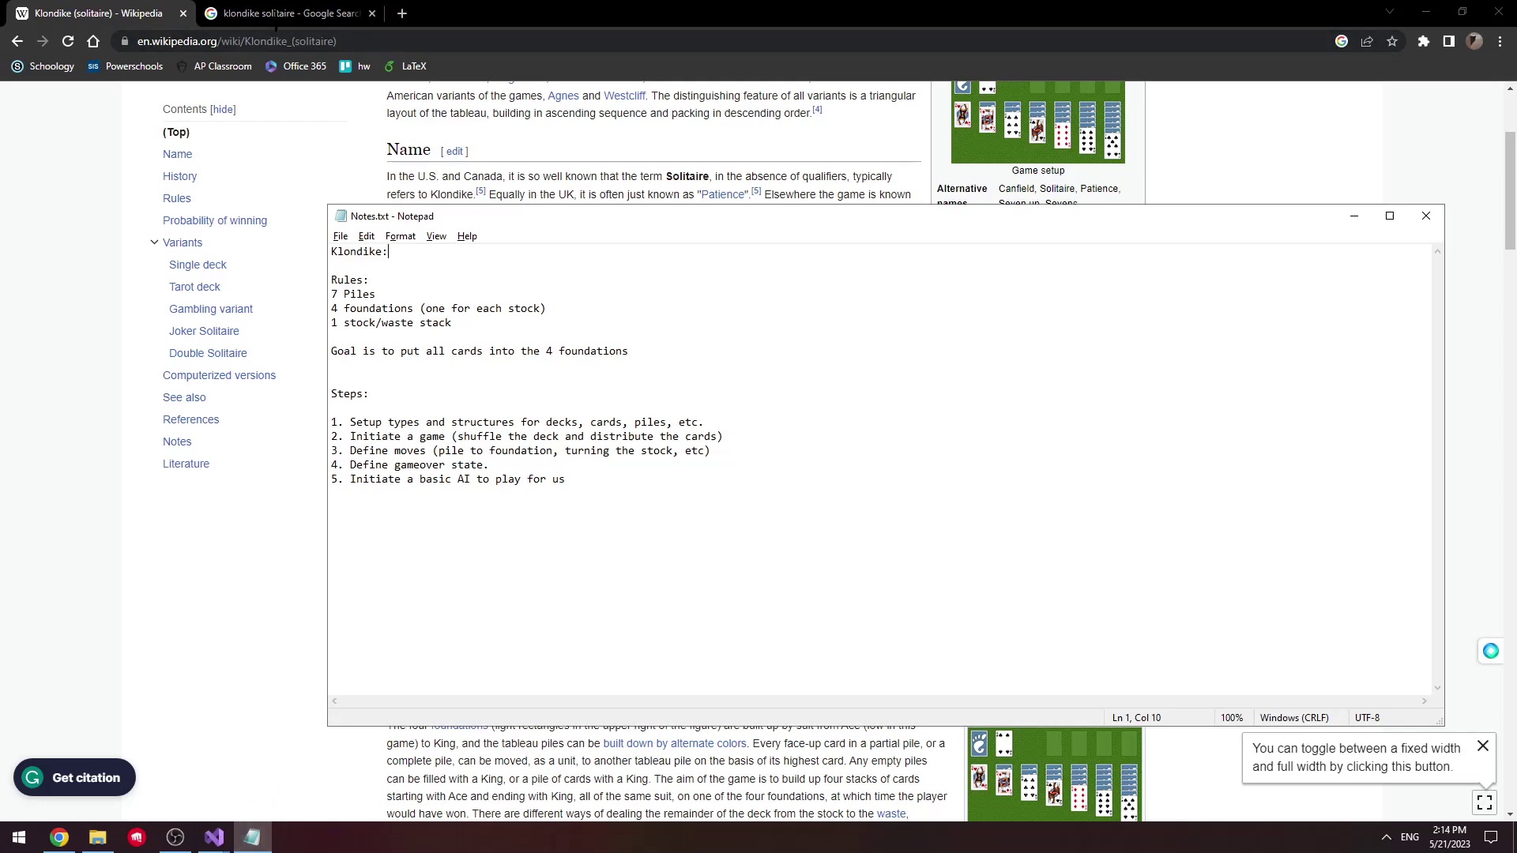
- Bring up Google Solitaire, draw two stock cards, and place the 2♣ on the 3♥
left_click(277, 13)
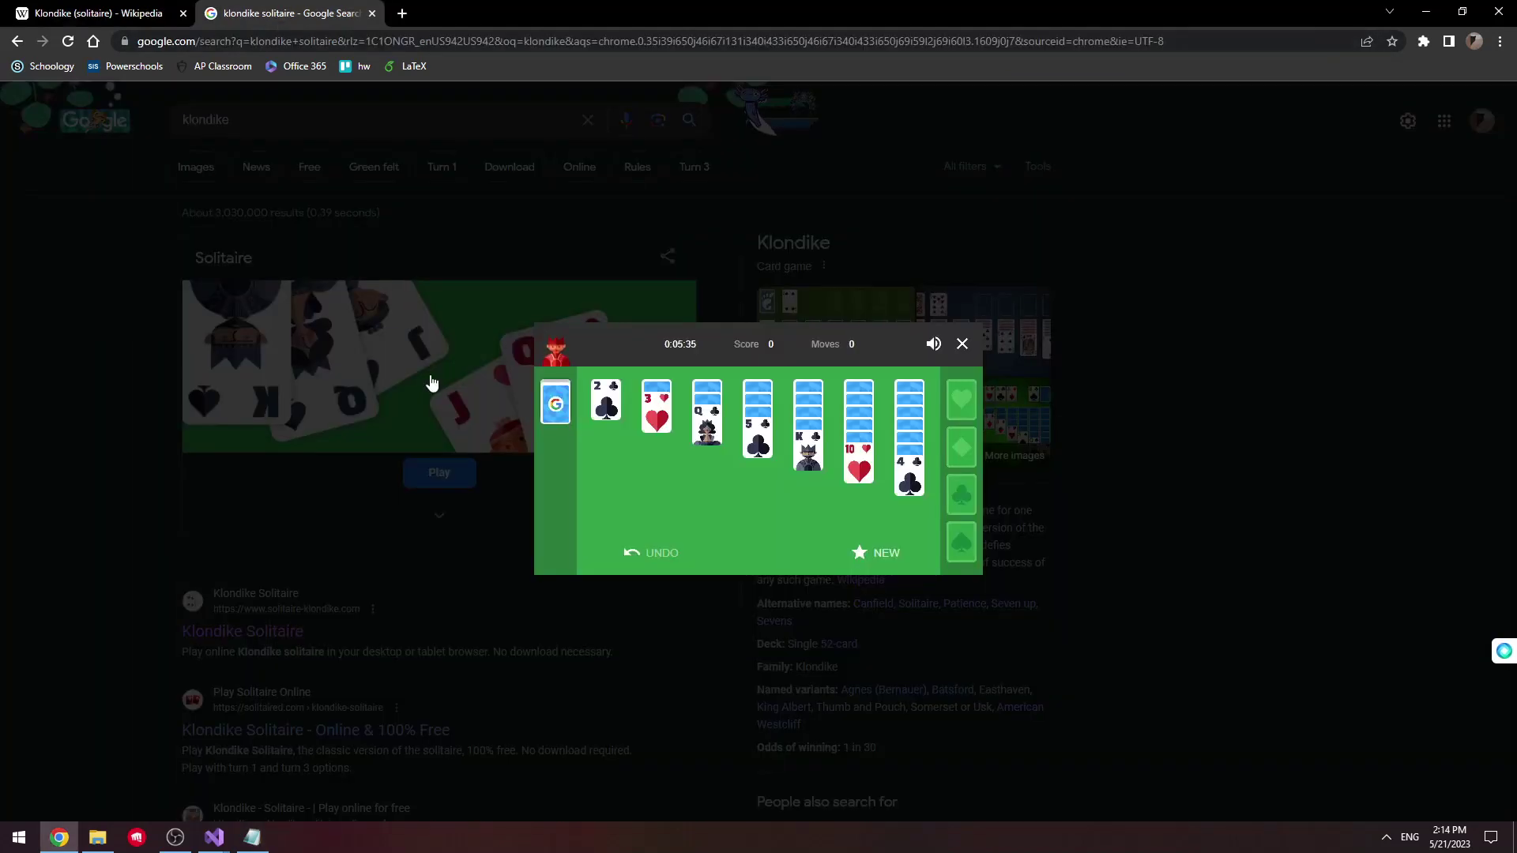
left_click(557, 397)
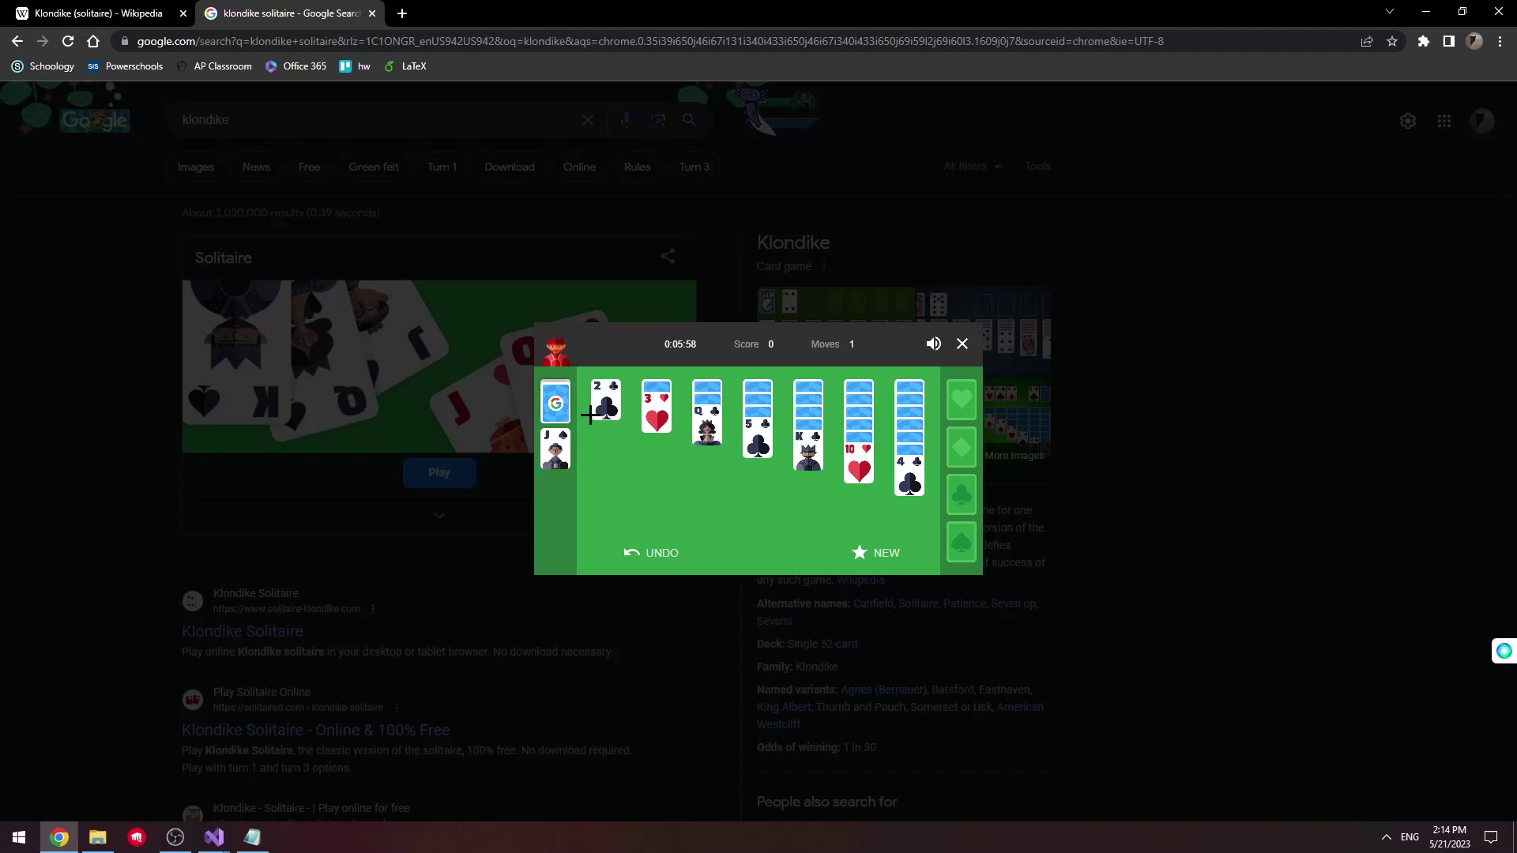
left_click(556, 404)
left_click_drag(605, 409, 656, 425)
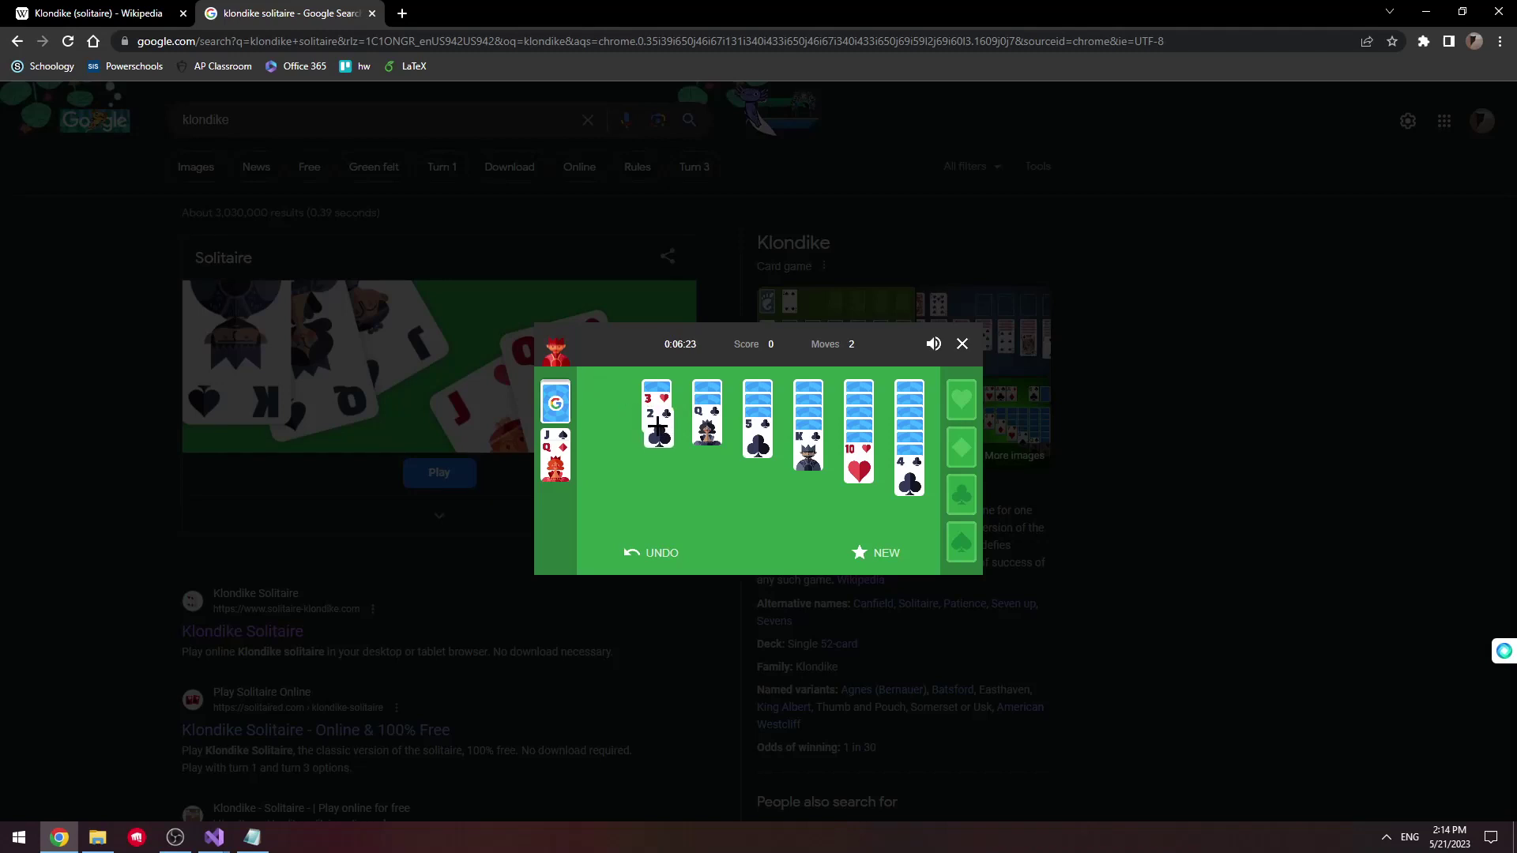
left_click(658, 421)
- Glance at Notes.txt and the Visual Studio windows, then return to the solitaire game
left_click(252, 838)
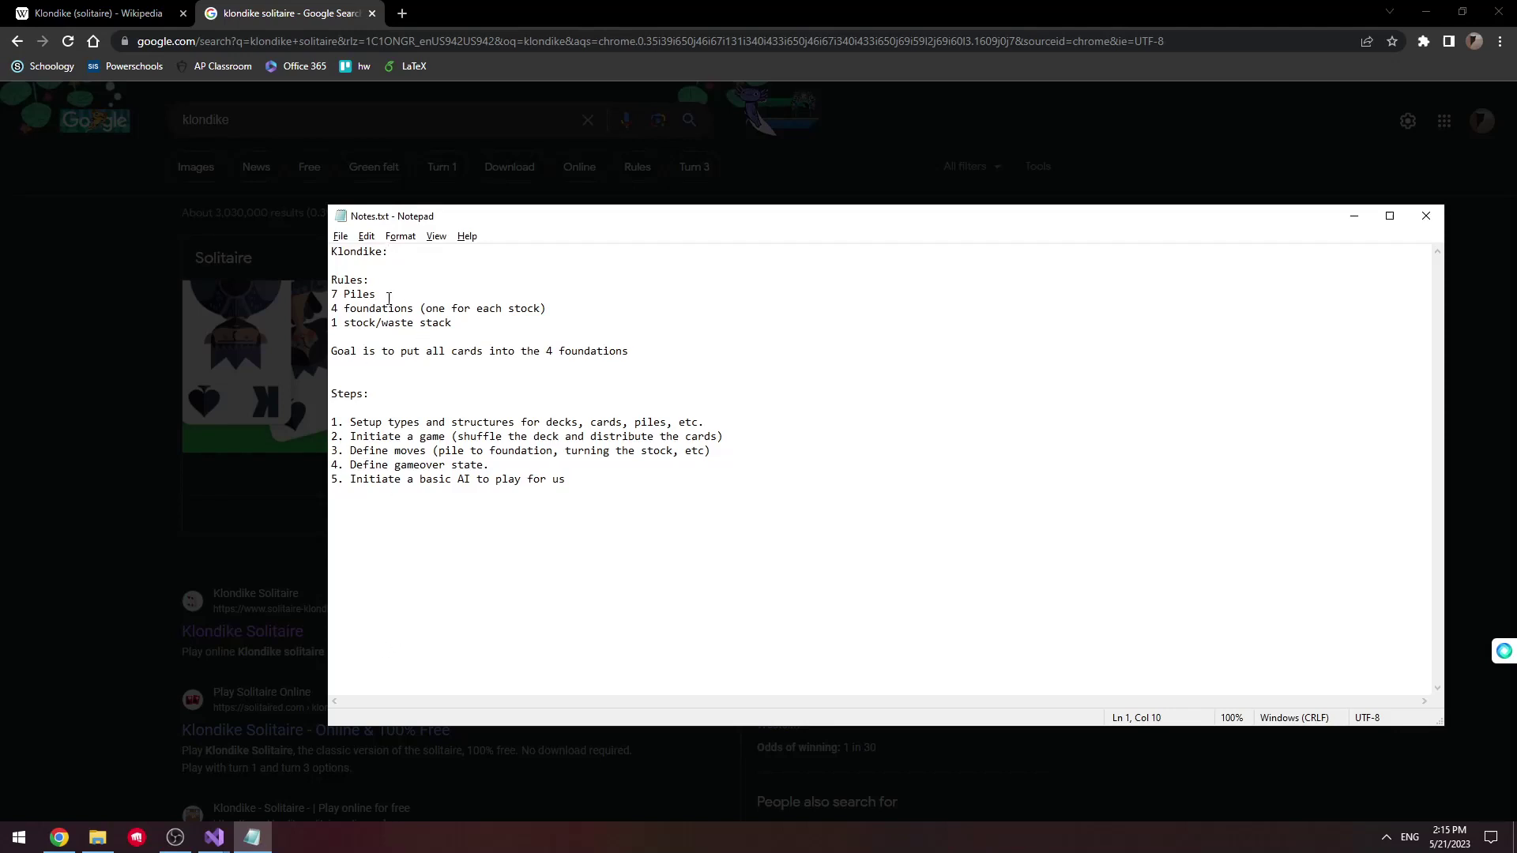
left_click(214, 839)
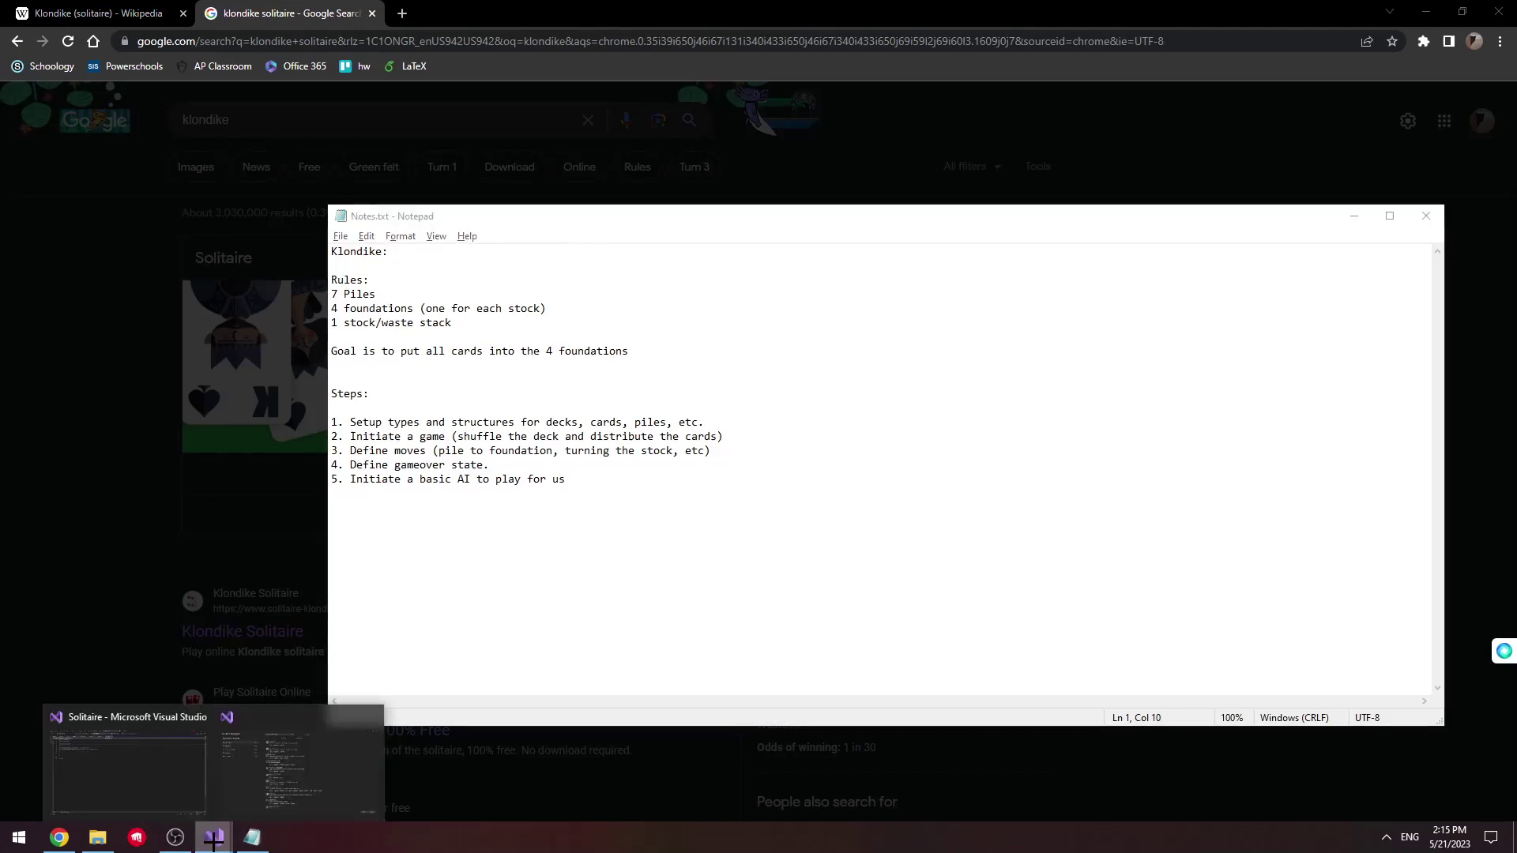
left_click(60, 838)
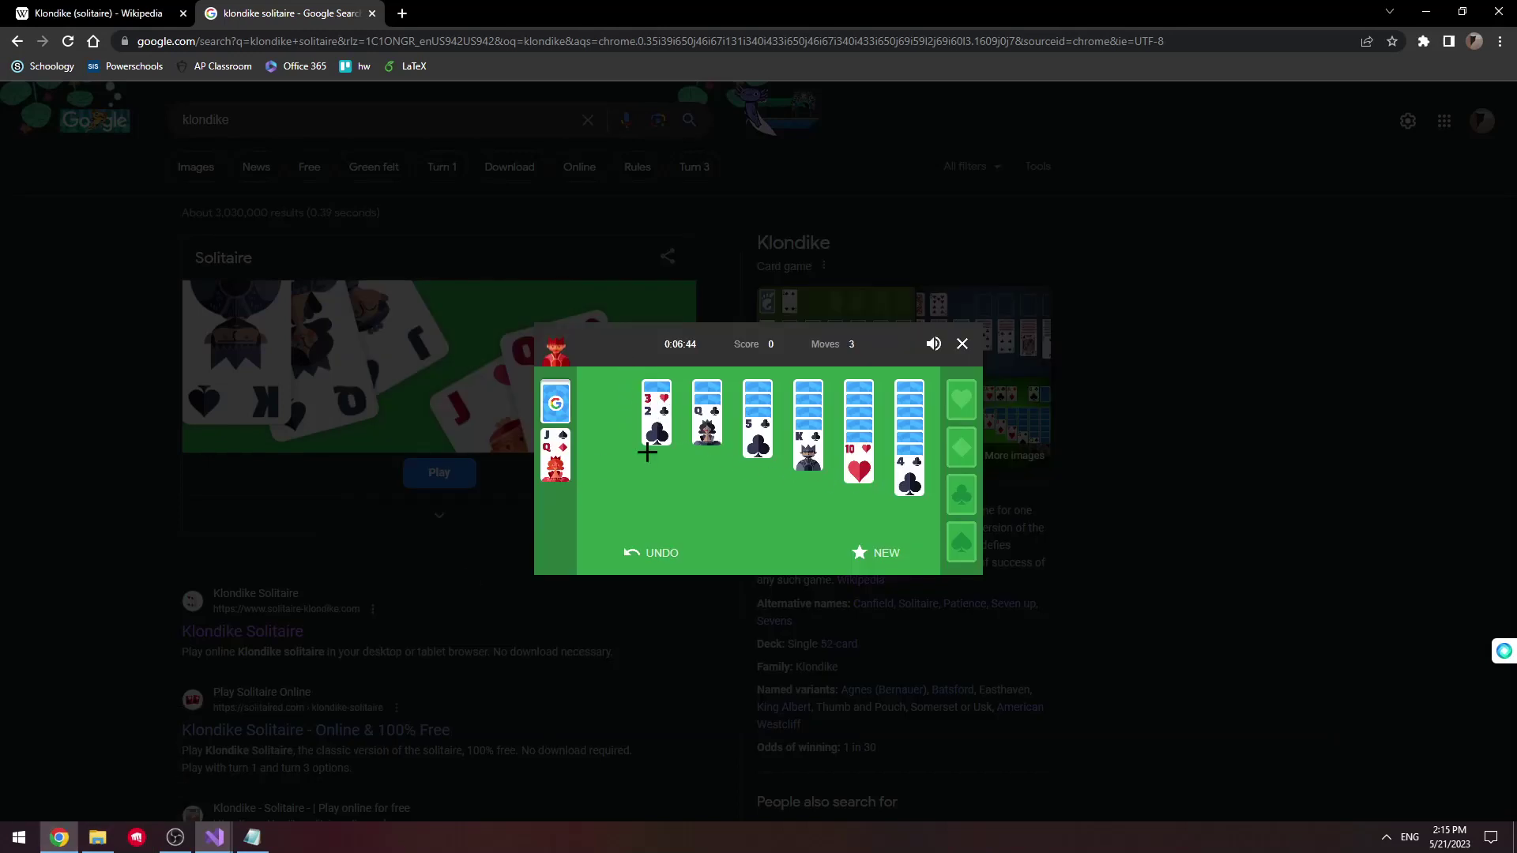
- Draw stock cards until the ace of clubs tops the waste, then return to Notes.txt
left_click(555, 398)
left_click(556, 405)
left_click(556, 406)
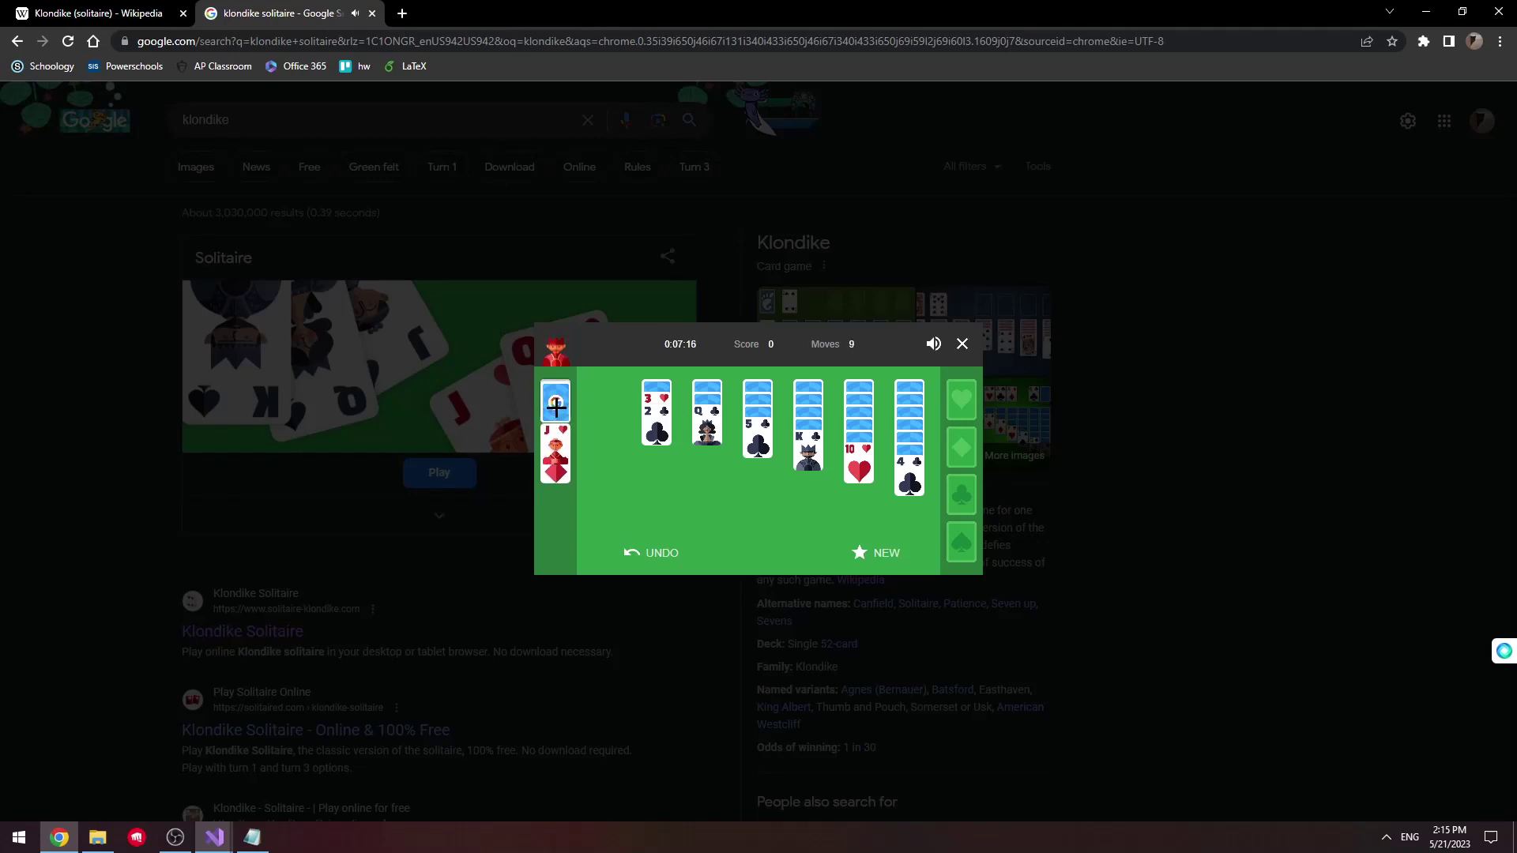
left_click(555, 406)
left_click(556, 405)
left_click(555, 405)
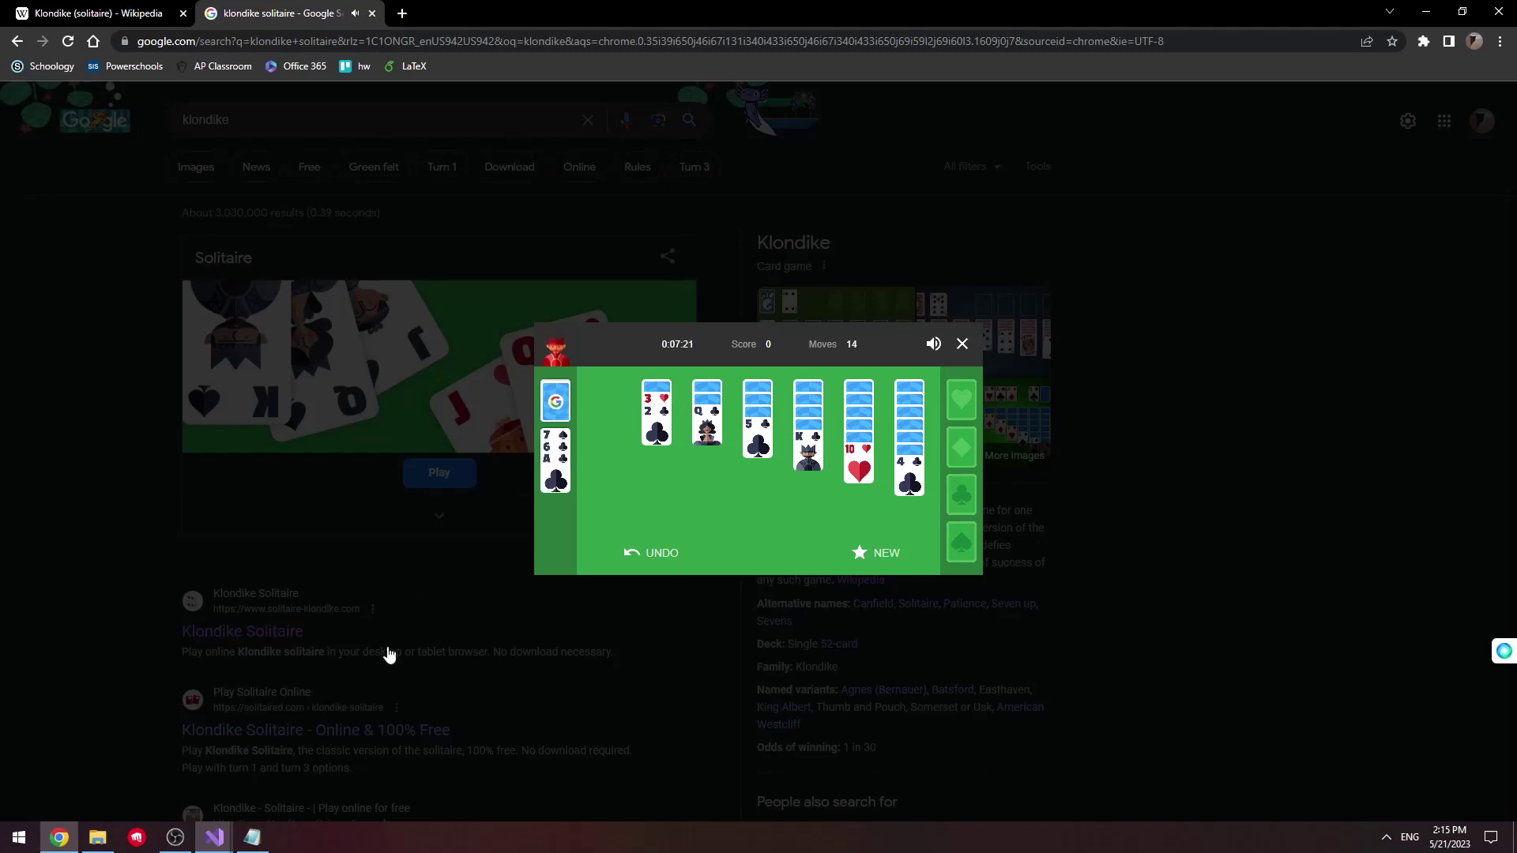
left_click(252, 839)
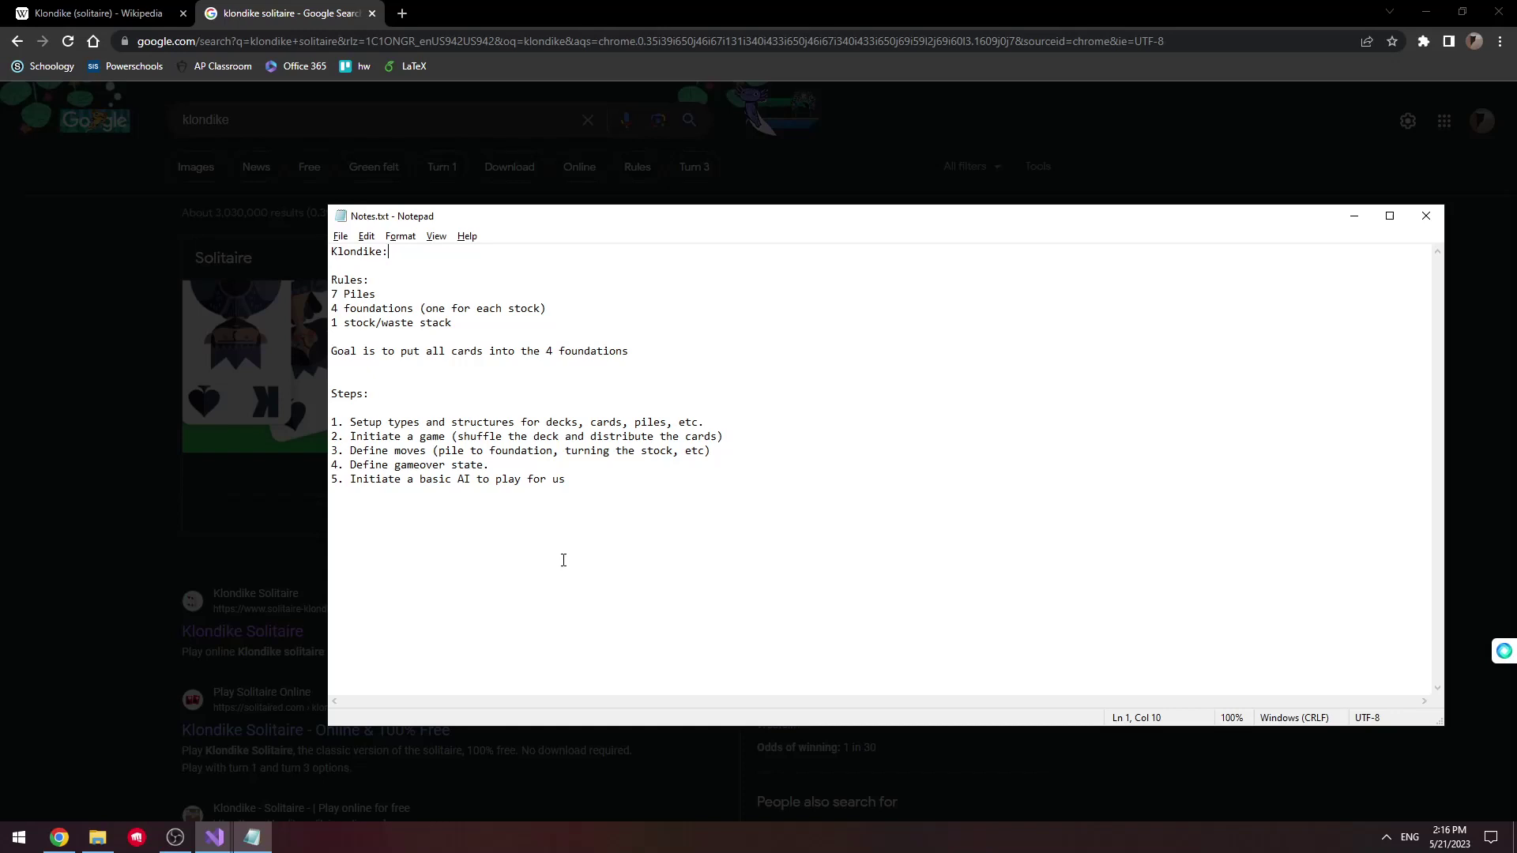
- Highlight the shuffling phrase in step 2 and 'Define moves' in step 3 of Notes.txt
double_click(366, 436)
left_click_drag(350, 436, 719, 444)
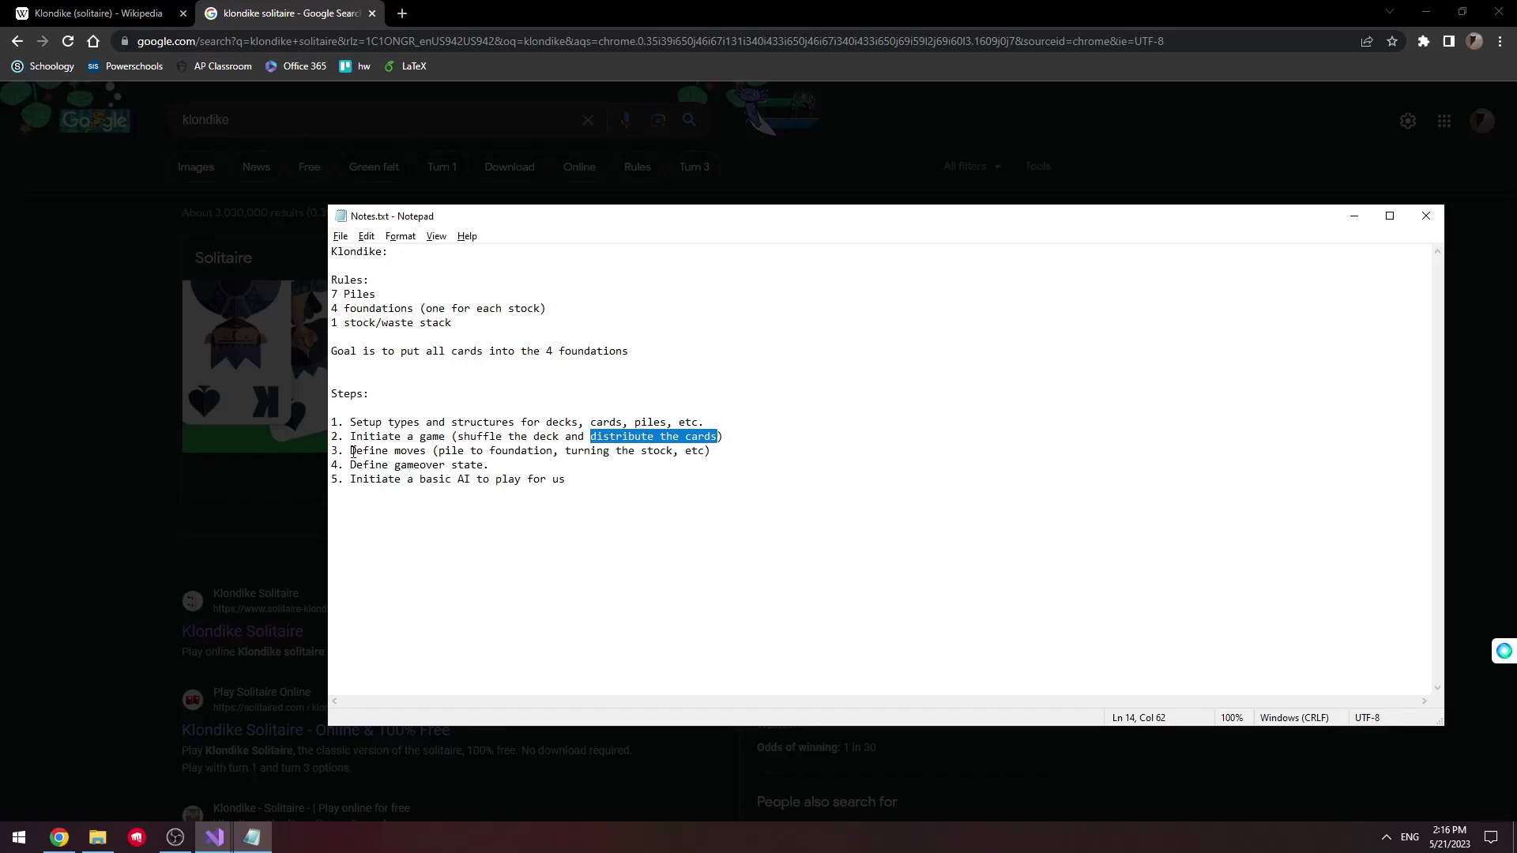
left_click_drag(350, 452, 705, 452)
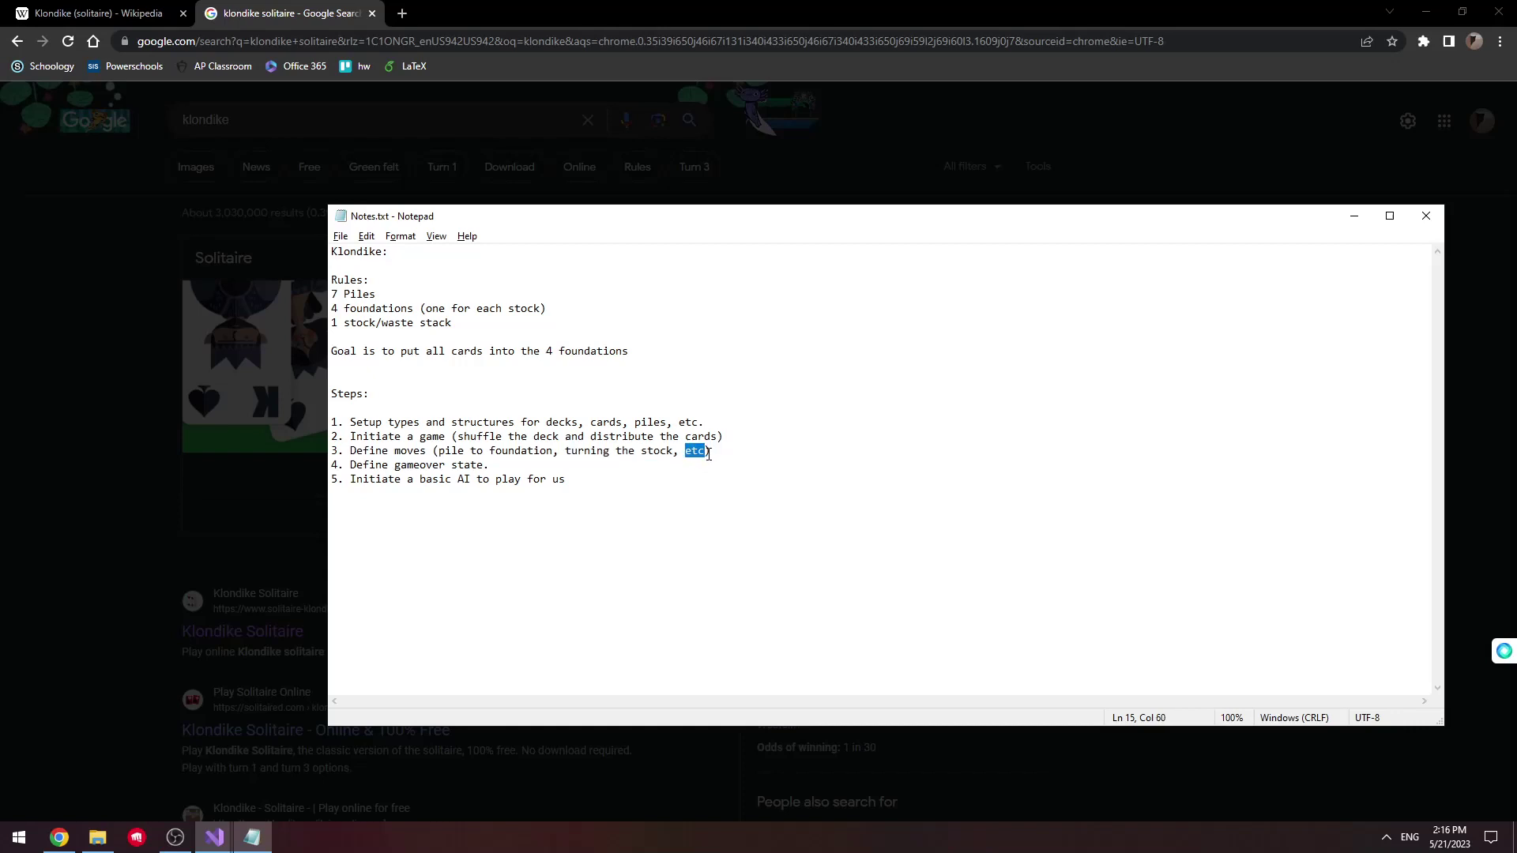
left_click(716, 452)
type(")")
- Highlight the gameover and basic AI steps, then minimize Notepad to show the solitaire game
mouse_move(490, 465)
left_mouse_down()
mouse_move(356, 472)
mouse_move(351, 450)
left_mouse_up()
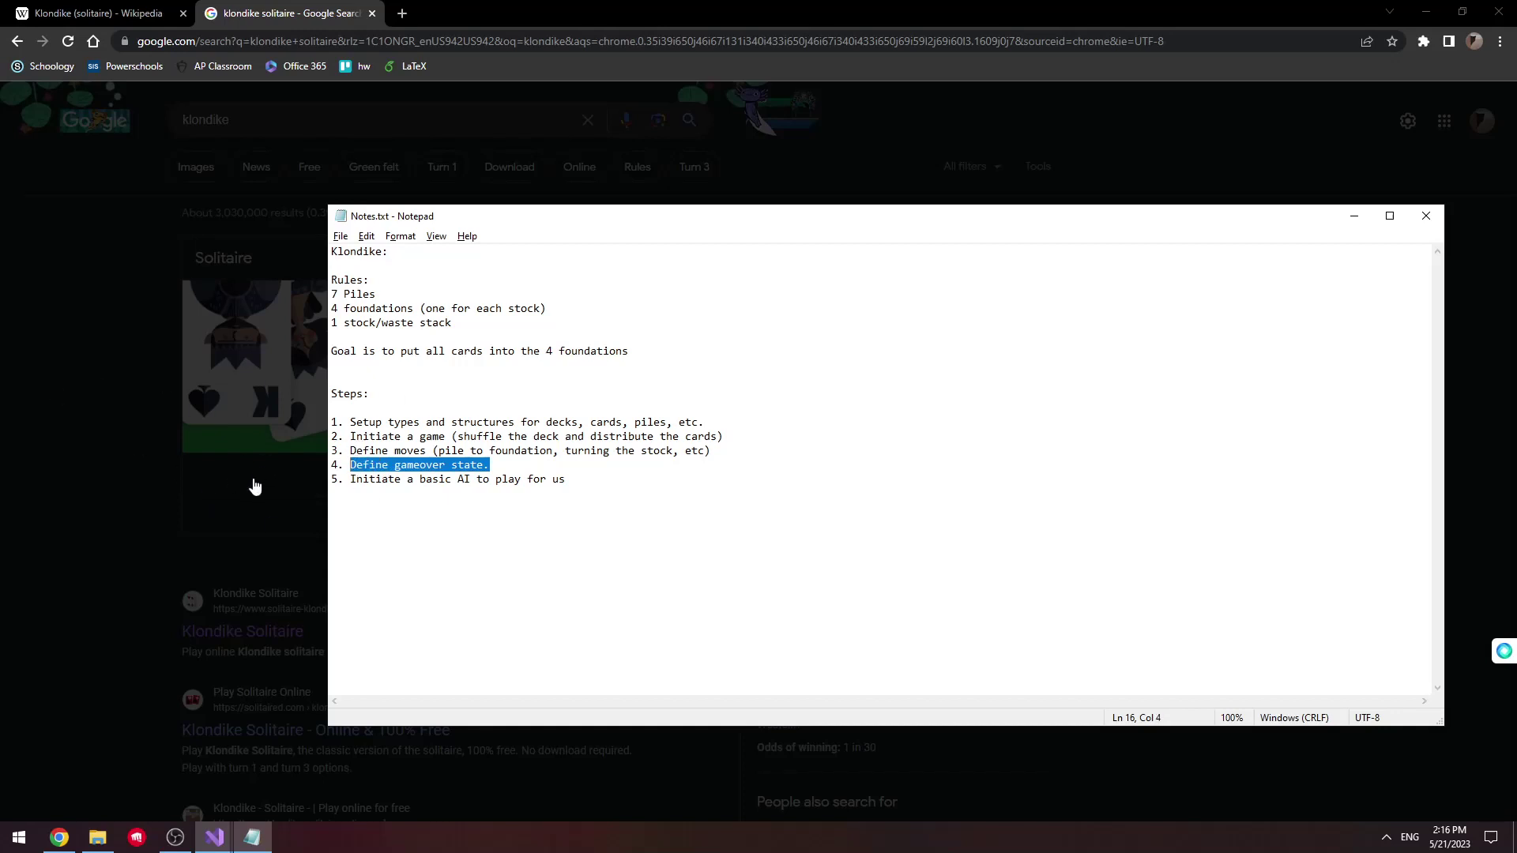
left_click(257, 514)
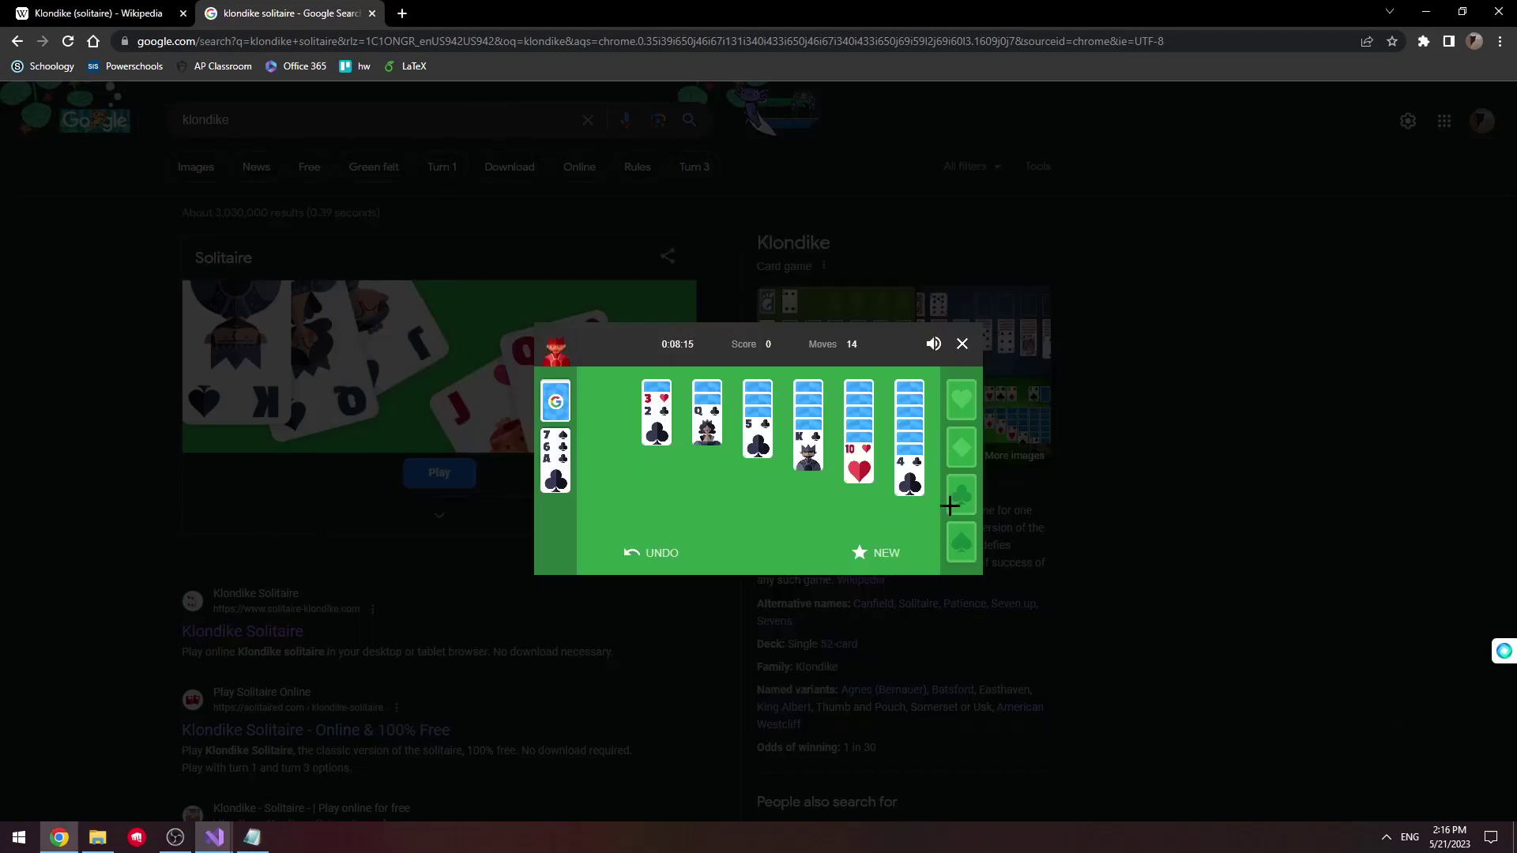
left_click(251, 839)
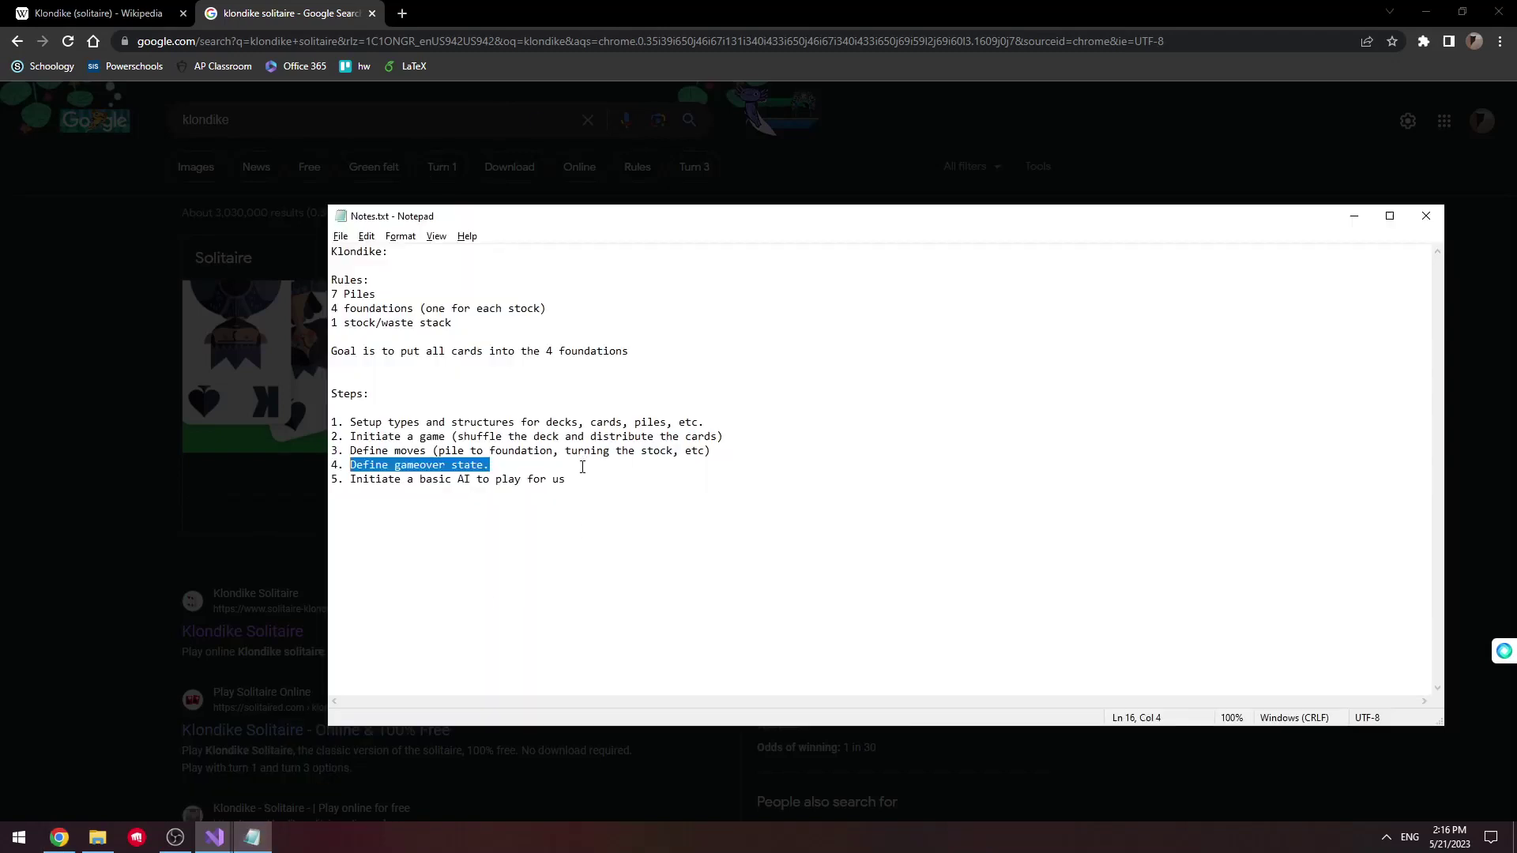
left_click_drag(567, 481, 350, 491)
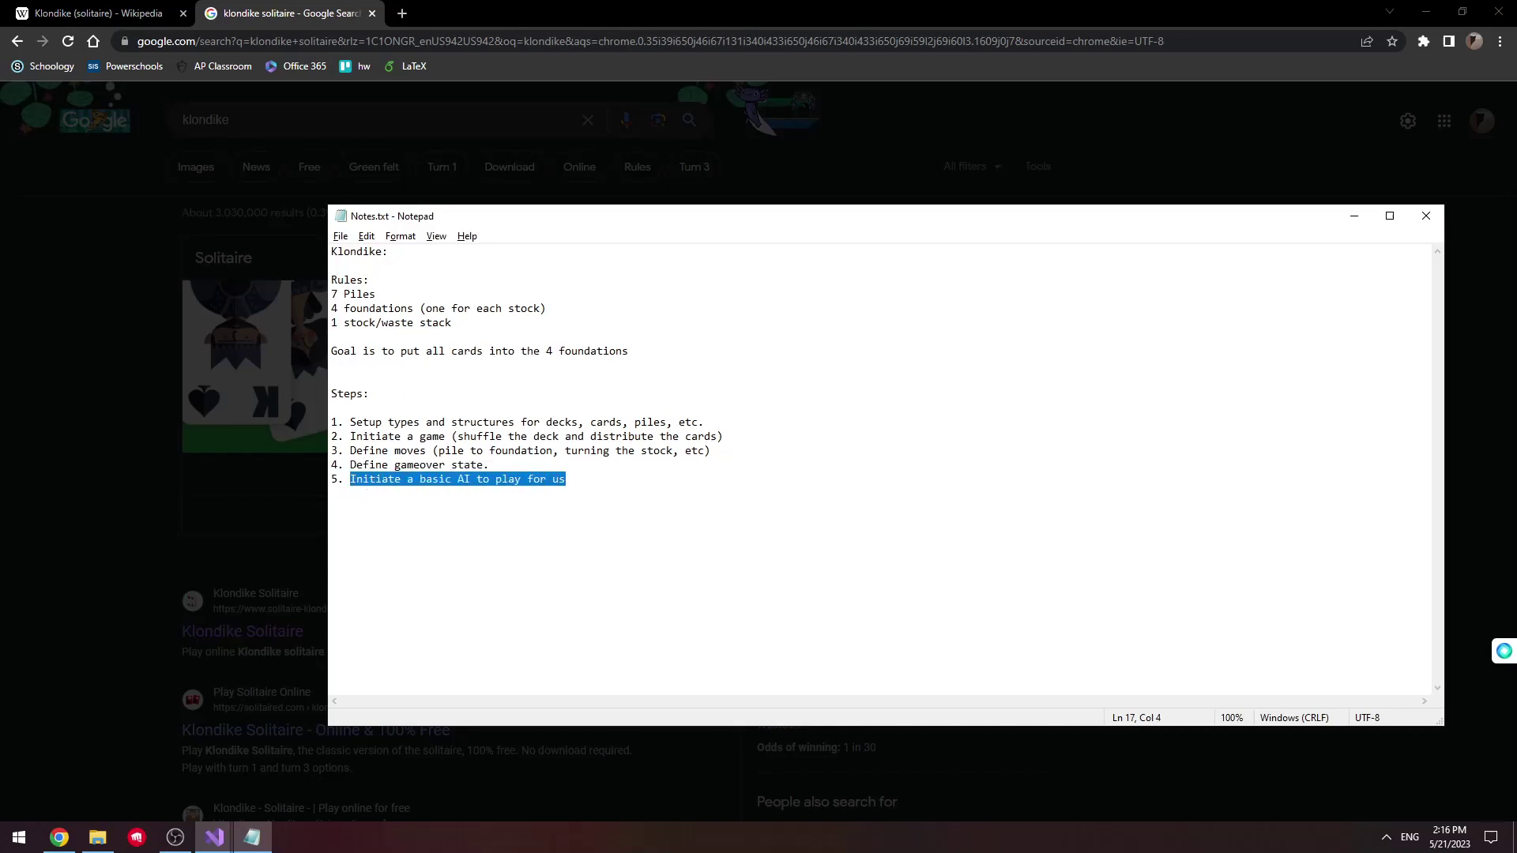
left_click(251, 838)
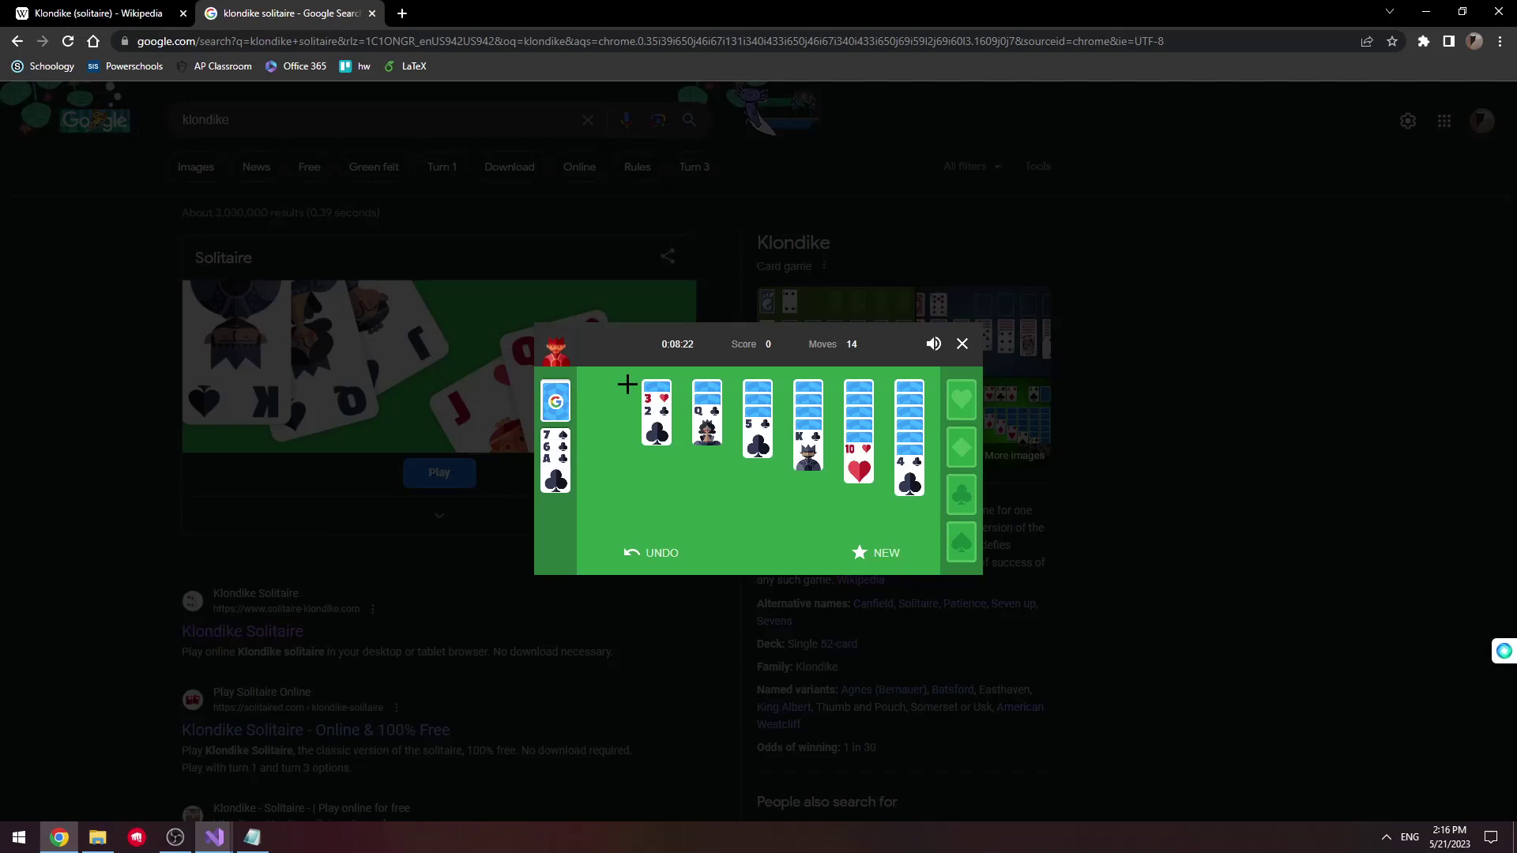